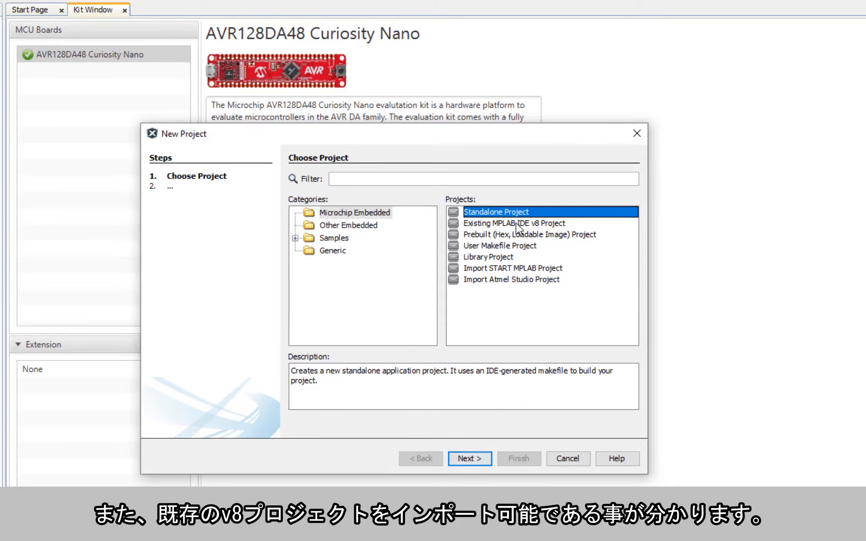
left_click(518, 225)
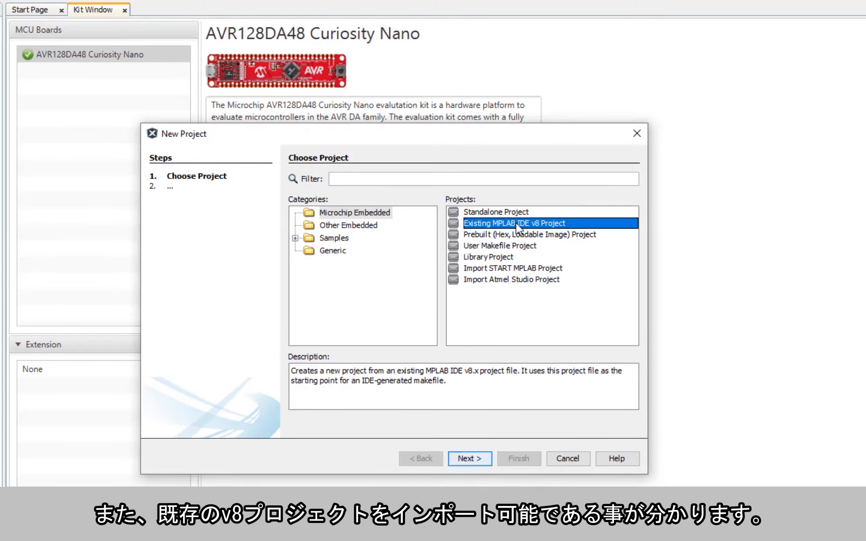
left_click(512, 270)
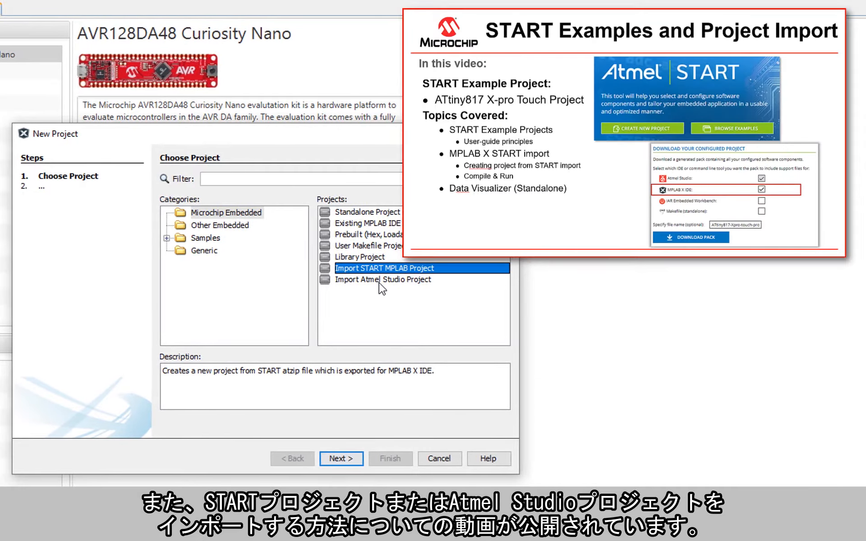
left_click(379, 281)
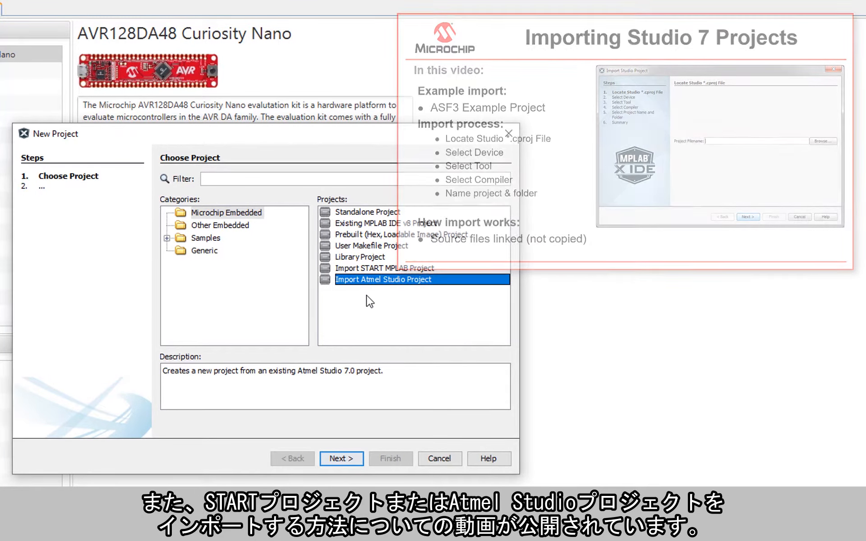
left_click(355, 259)
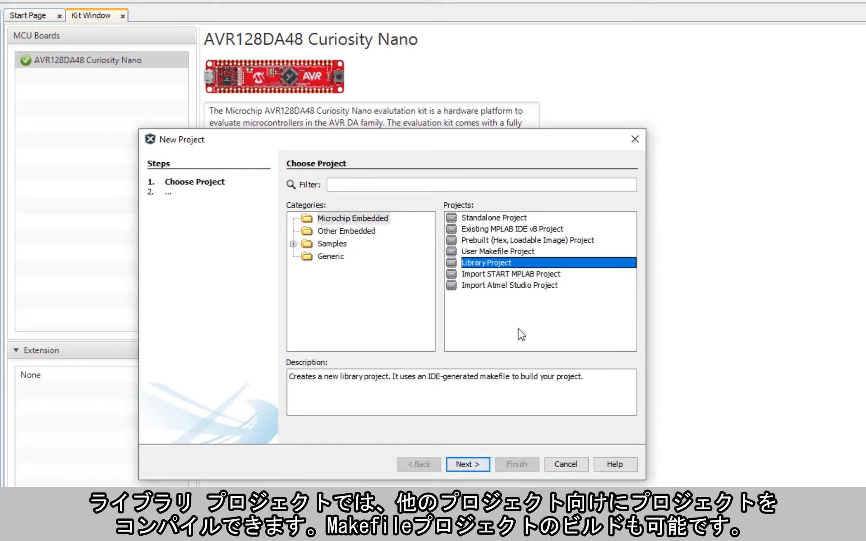
left_click(519, 255)
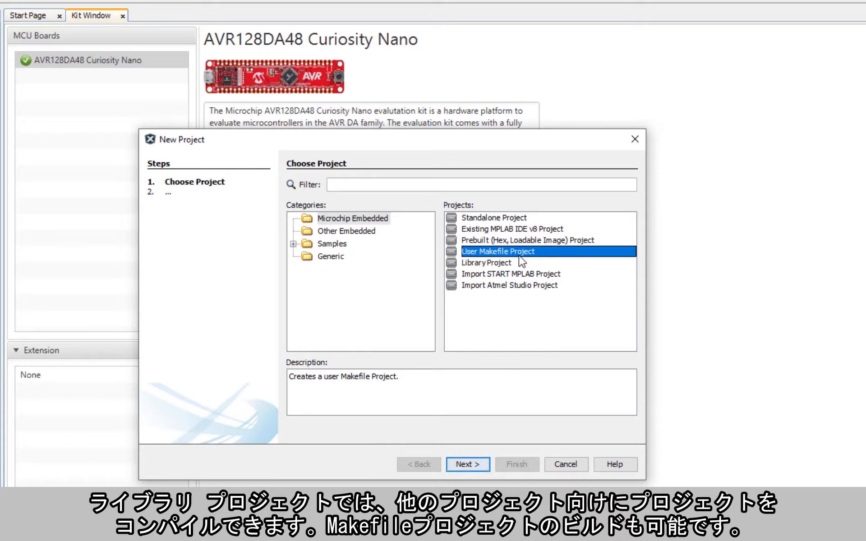
left_click(489, 216)
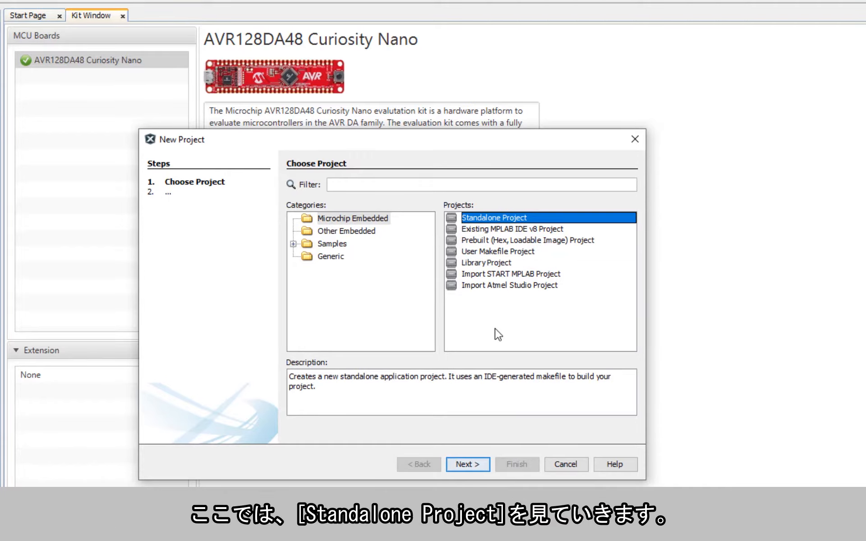
Set the project device to AVR128DA48 with the connected Curiosity Nano board as the tool.
left_click(459, 464)
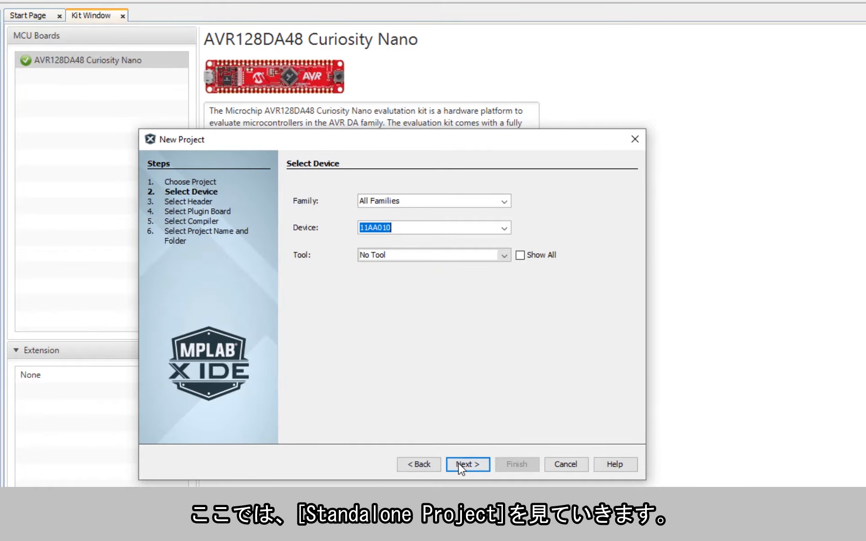
type("AVR128DA48")
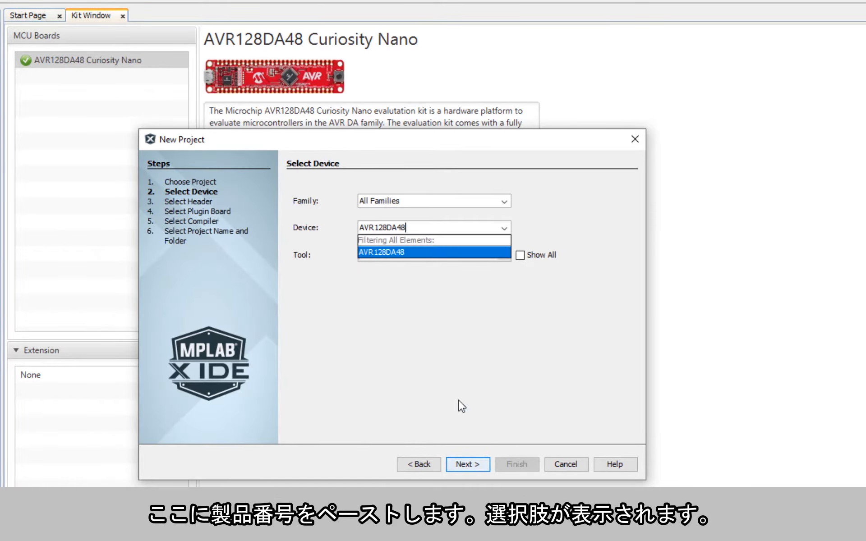
left_click(402, 252)
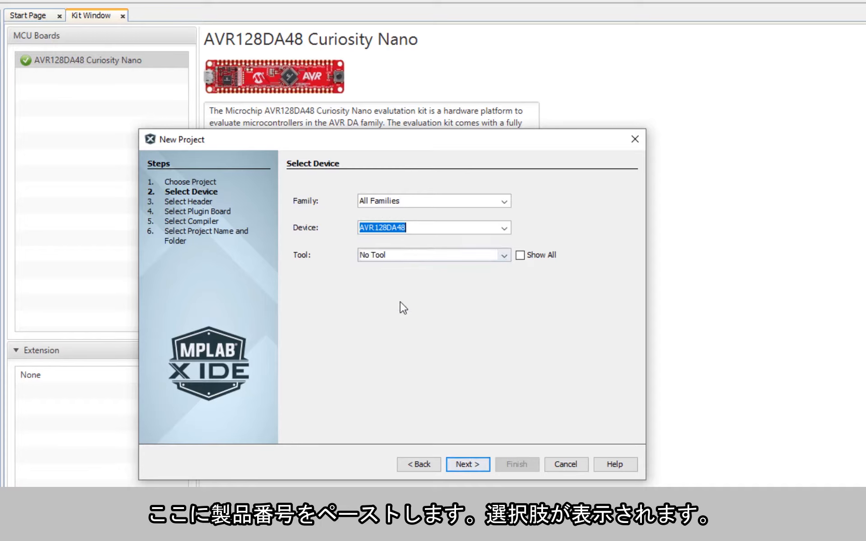
left_click(402, 260)
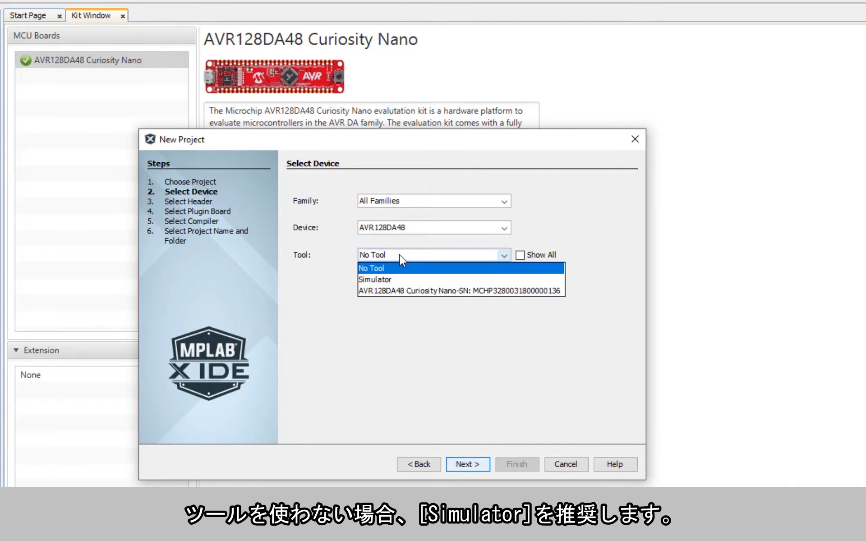
left_click(392, 297)
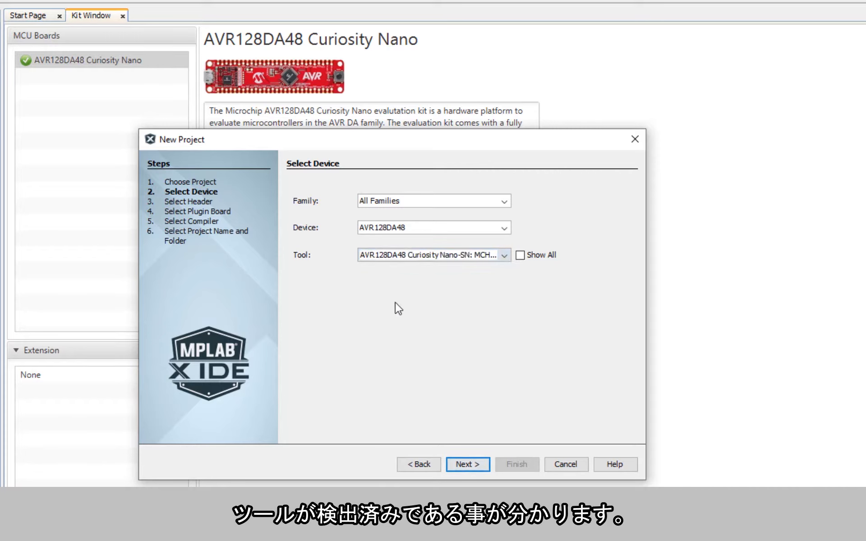
left_click(470, 464)
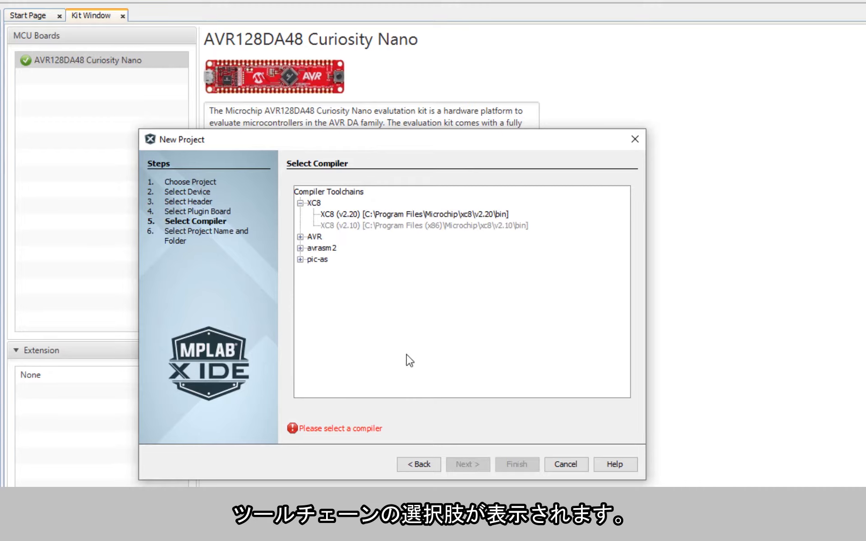
Choose the XC8 v2.20 compiler and name the project 'Getting Started'.
left_click(300, 236)
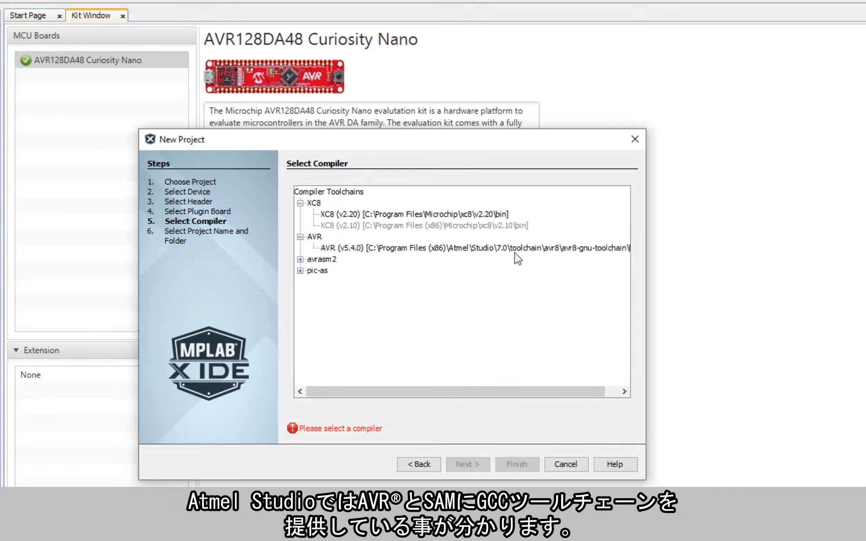
left_click(472, 250)
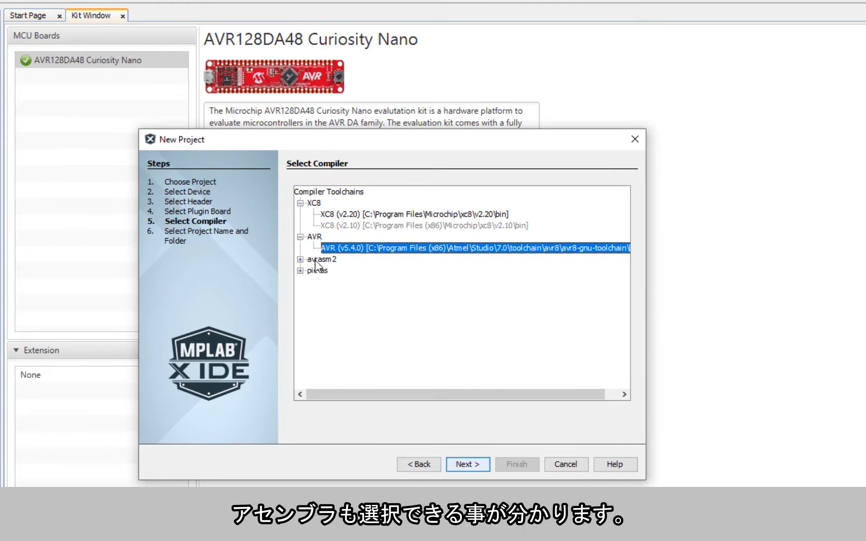
left_click(354, 214)
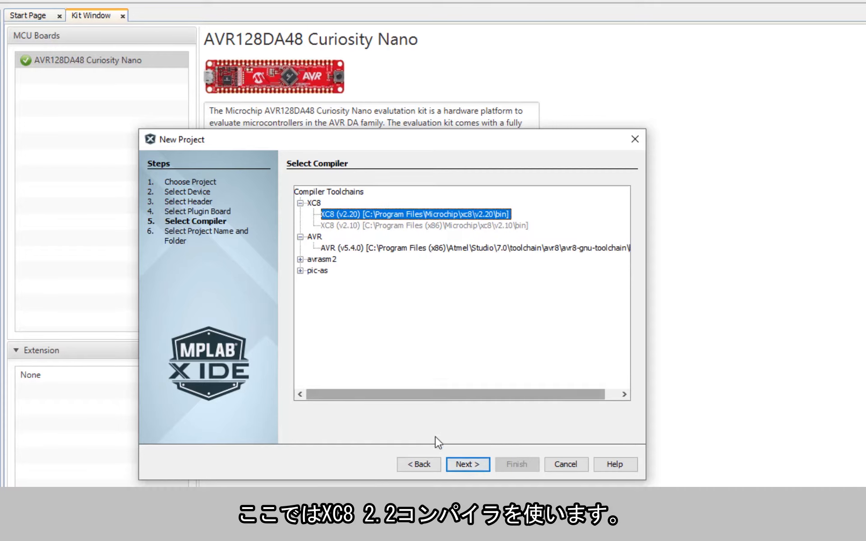
left_click(464, 467)
type("Getting Started")
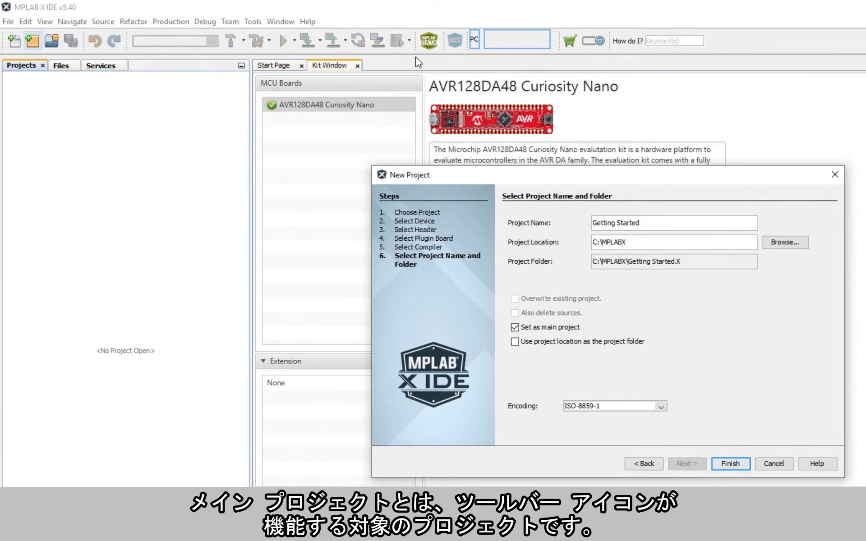
Finish the wizard and expand each project folder, finding only a Makefile under Important Files.
left_click(731, 464)
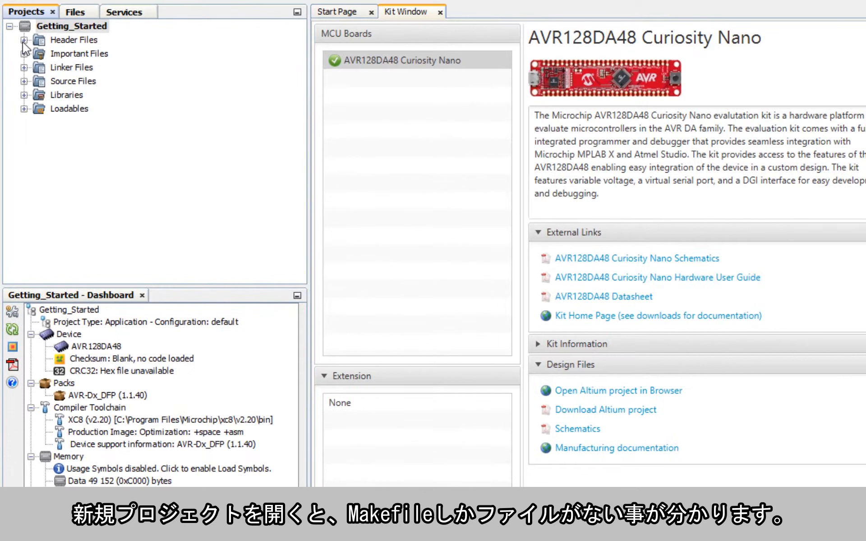
left_click(24, 40)
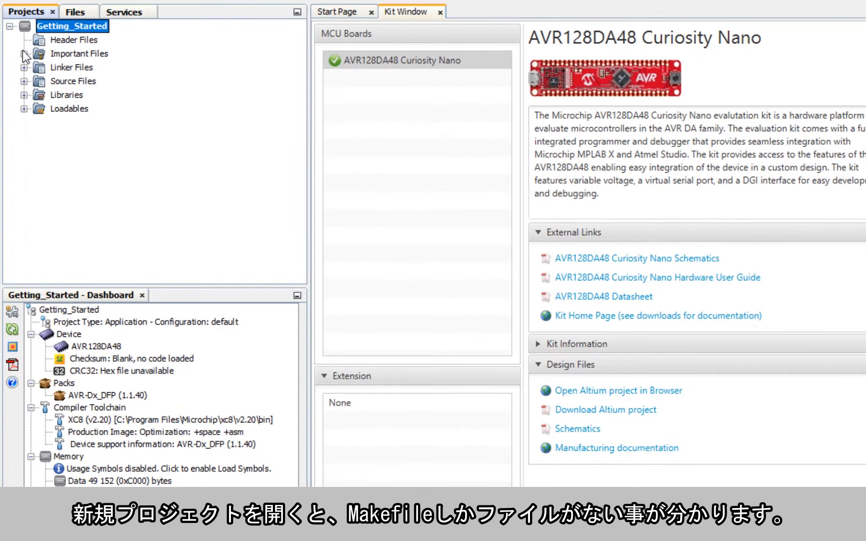
left_click(24, 54)
left_click(24, 81)
left_click(24, 94)
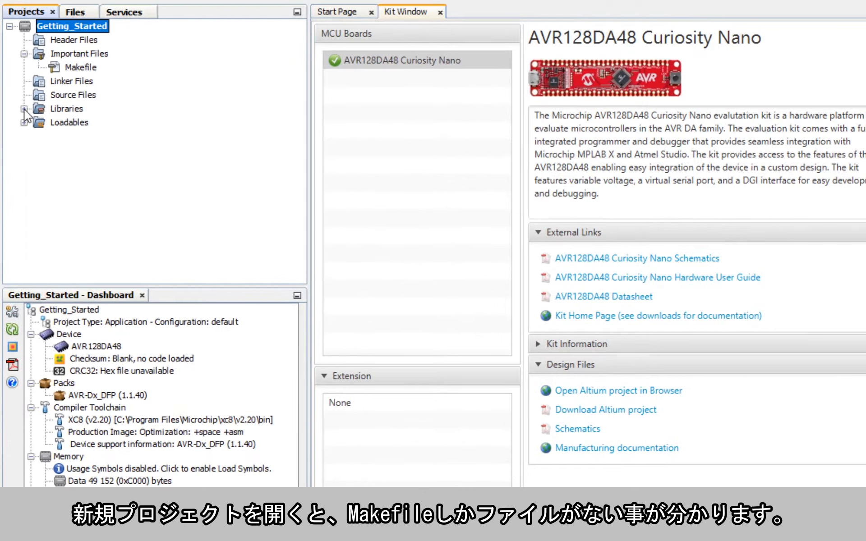
left_click(23, 109)
left_click(24, 122)
Start a new file of another type in the Source Files folder.
left_click(65, 97)
right_click(64, 98)
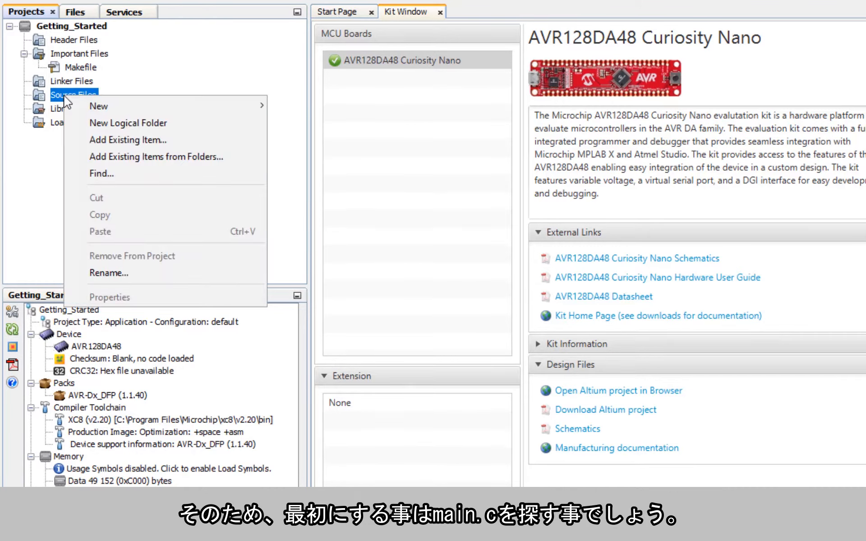
mouse_move(223, 107)
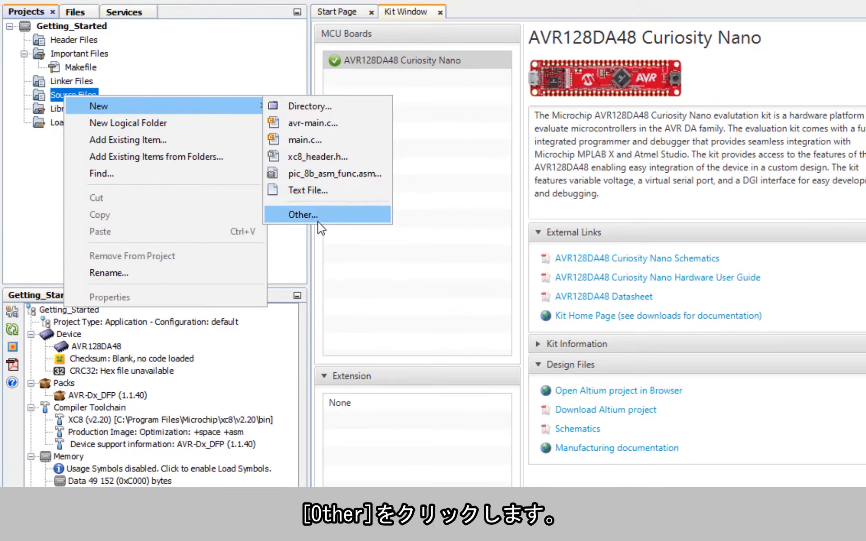
left_click(305, 216)
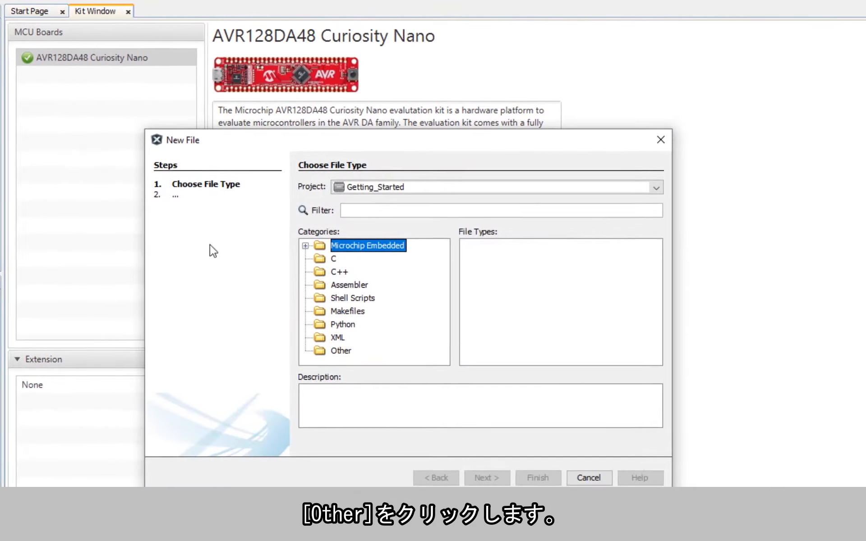
left_click(626, 257)
Use the XC8 Compiler avr-main.c template to create main.c.
scroll(356, 300, "down", 2)
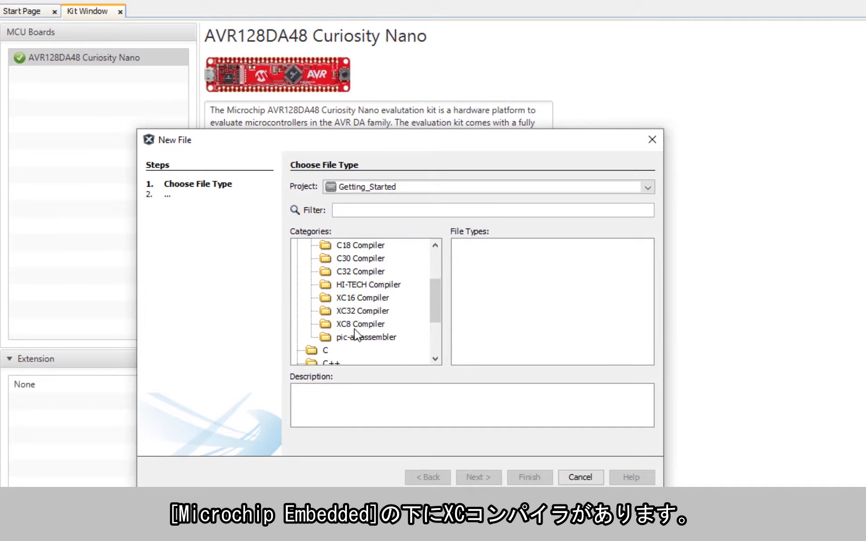
left_click(344, 323)
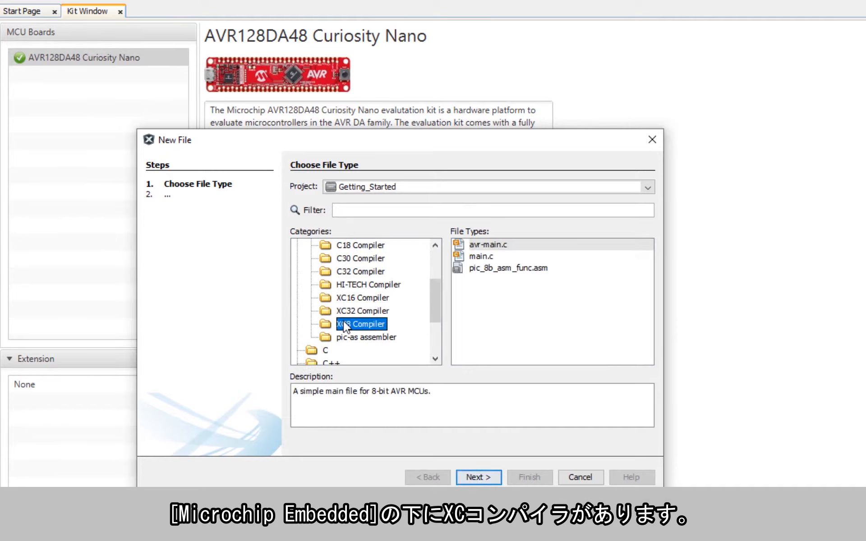
left_click(321, 352)
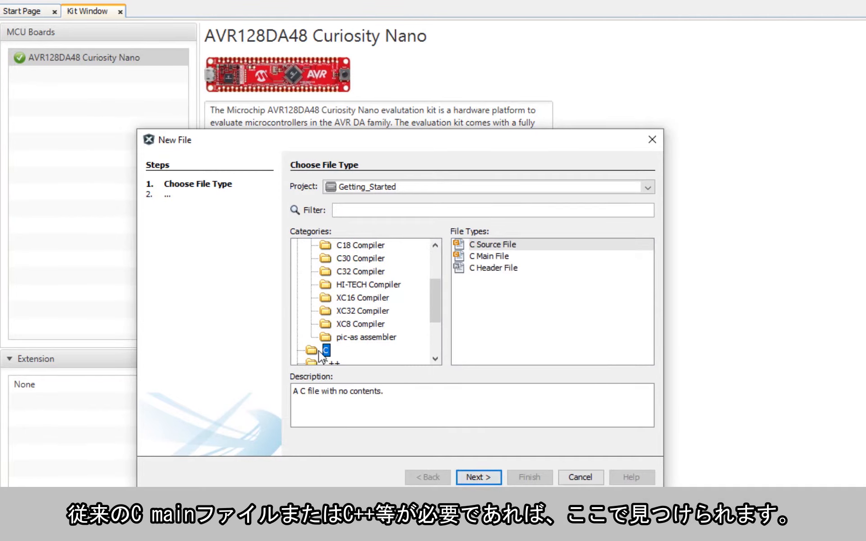
scroll(356, 334, "down", 1)
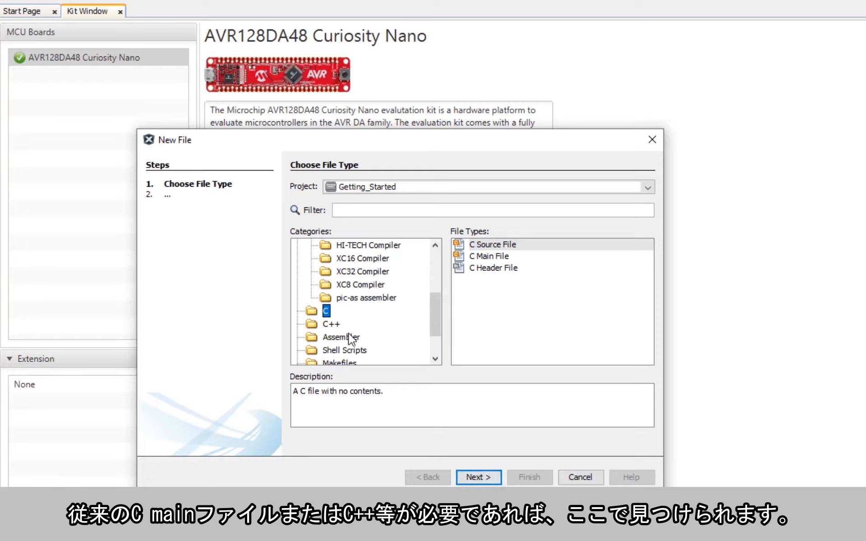
scroll(361, 332, "up", 1)
left_click(352, 328)
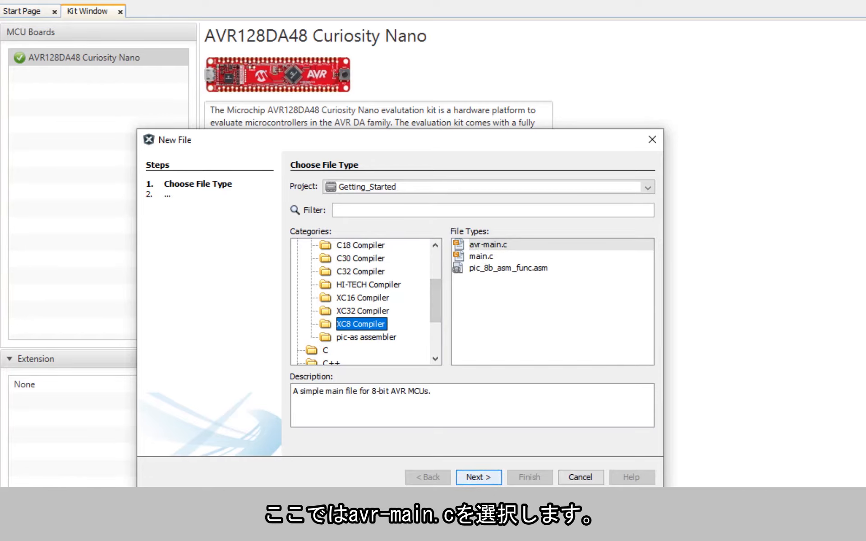
left_click(479, 477)
type("main")
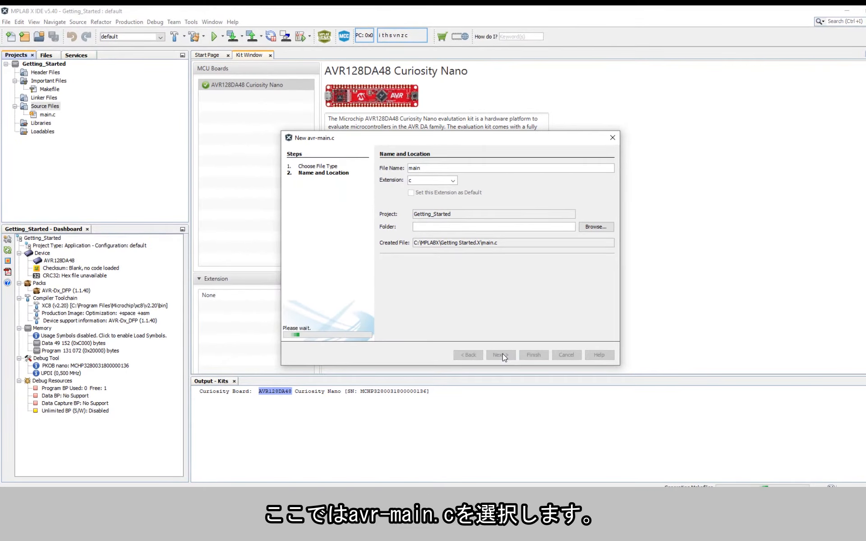
left_click(531, 459)
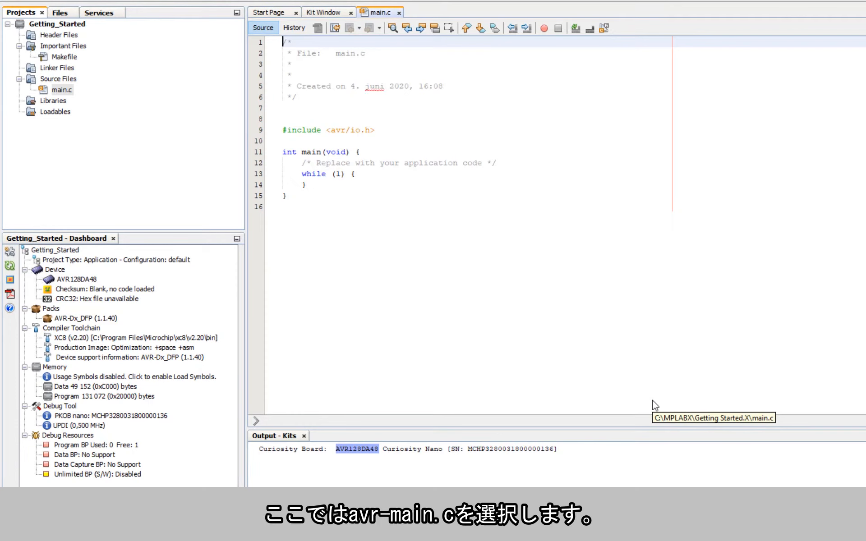
Open the Getting_Started Project Properties from the Dashboard.
left_click(9, 252)
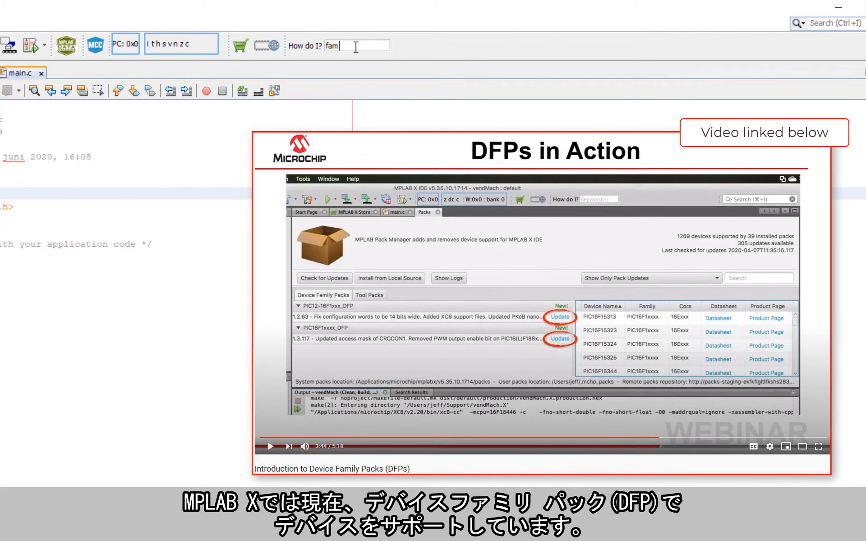
Search help for 'family packs' and read the Packs and Projects article on installing packs.
type("ily")
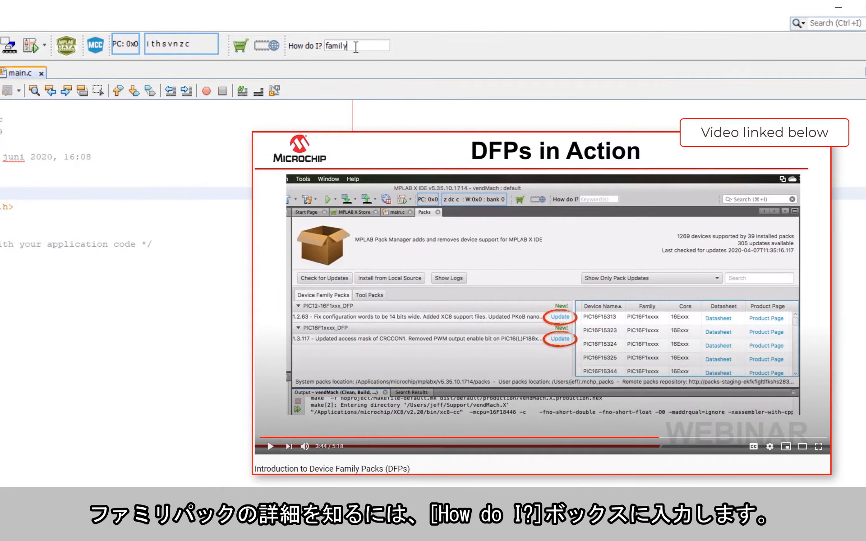
type(" packs")
key("Return")
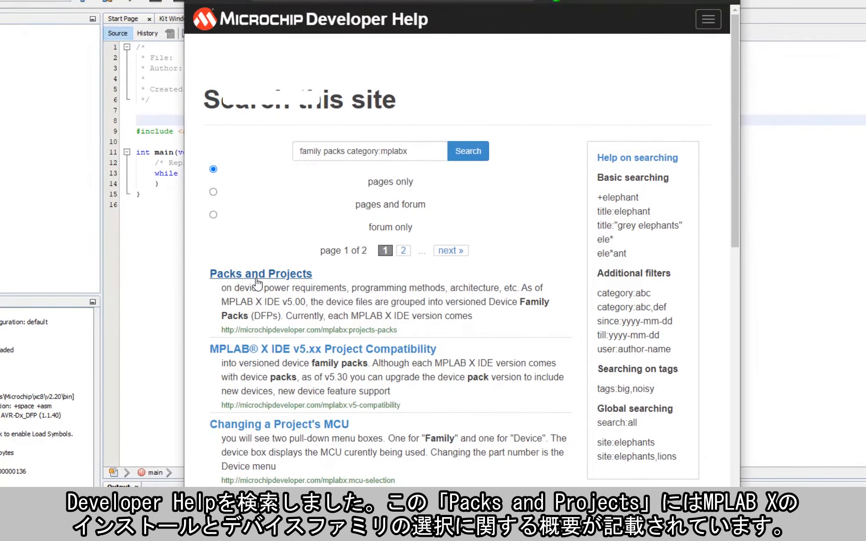
left_click(257, 275)
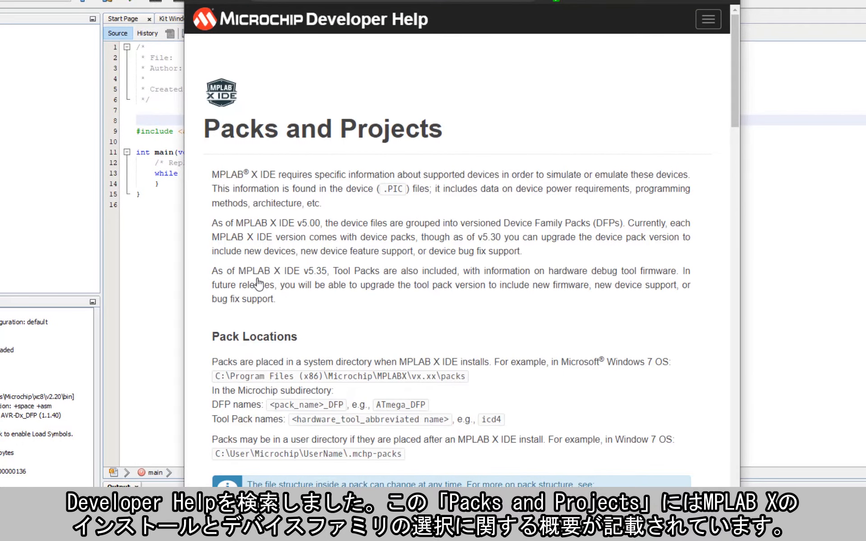
scroll(447, 184, "down", 1)
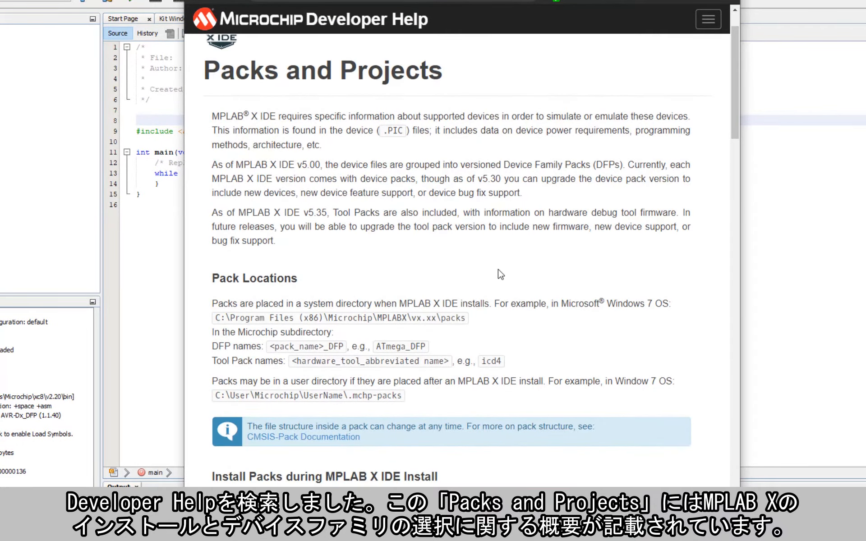
scroll(500, 275, "down", 7)
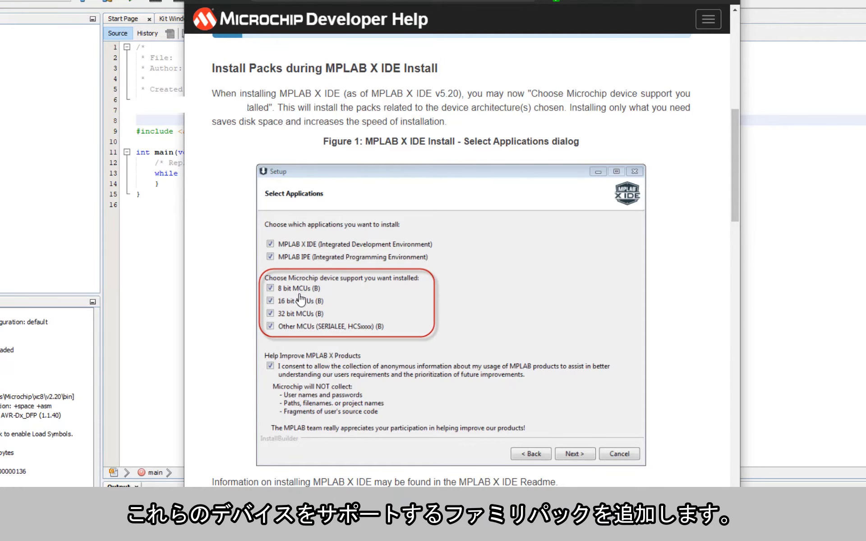
scroll(322, 325, "down", 7)
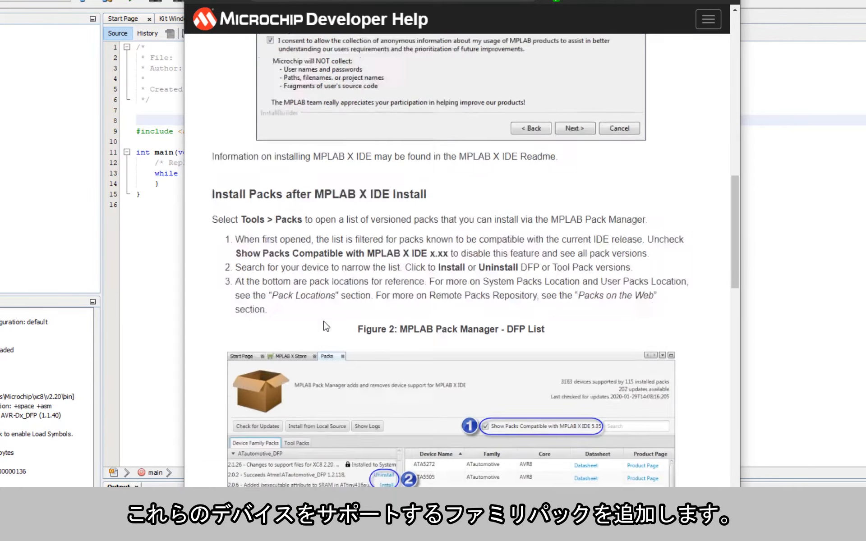
scroll(327, 326, "down", 2)
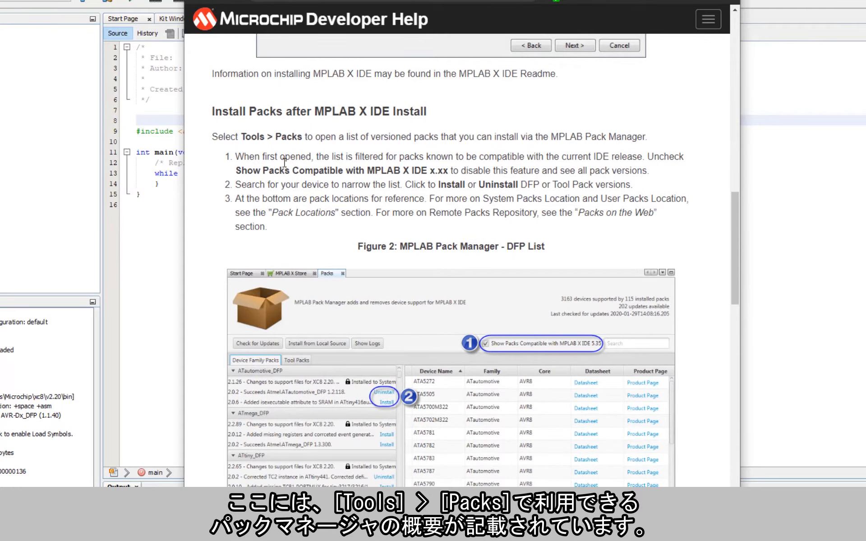
scroll(396, 220, "down", 1)
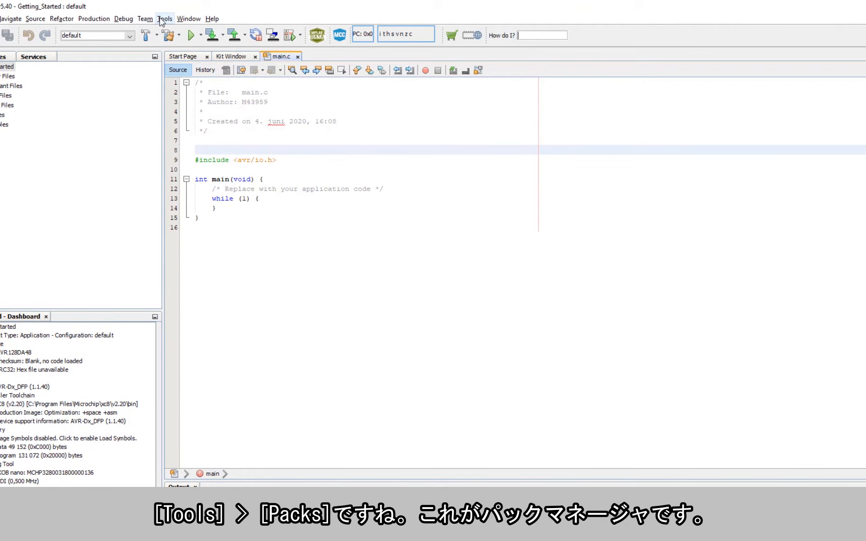
Review the PKOB nano communication and power settings, leaving target circuit power off.
left_click(160, 19)
left_click(176, 56)
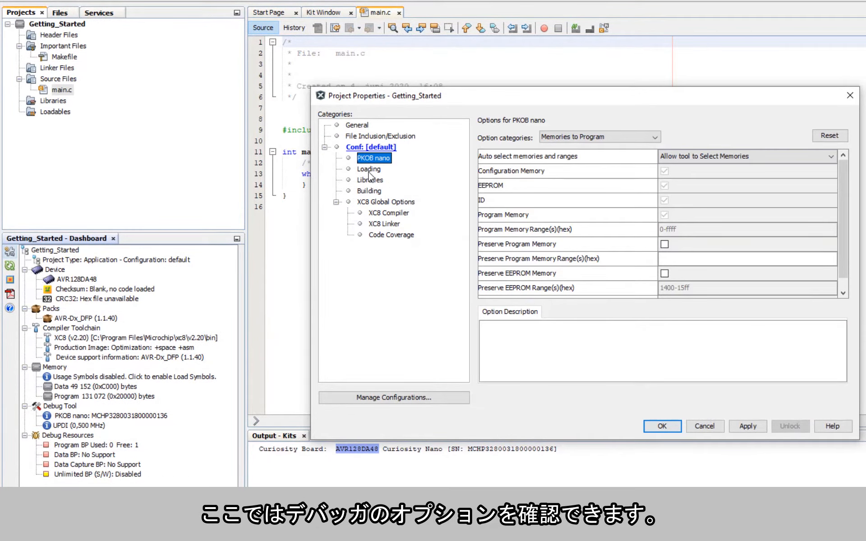
left_click(568, 142)
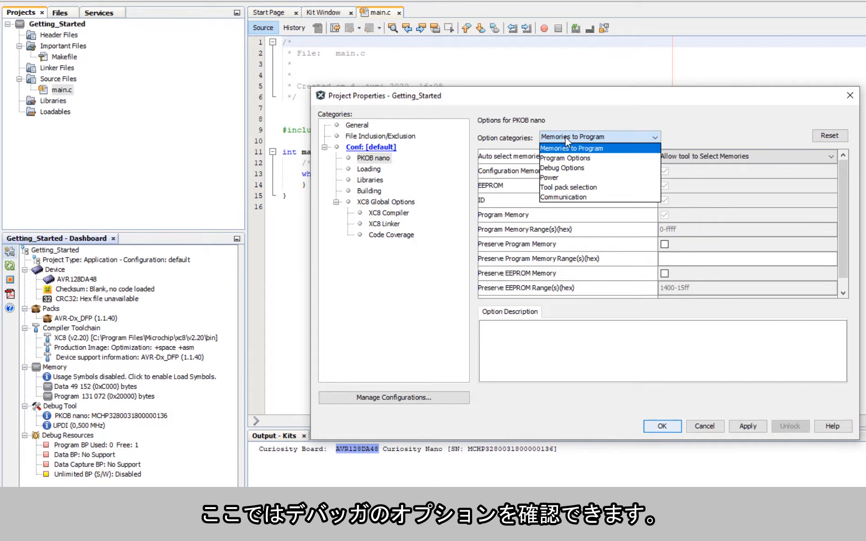
left_click(562, 197)
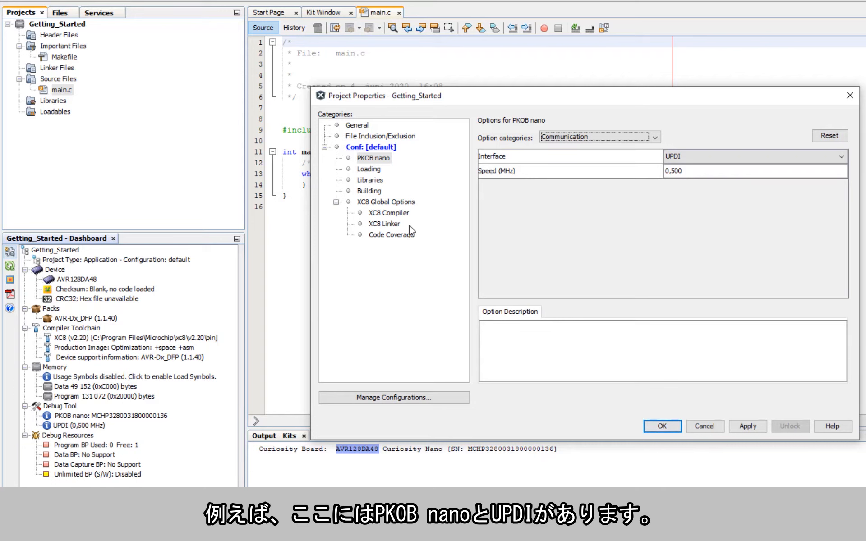
left_click(624, 138)
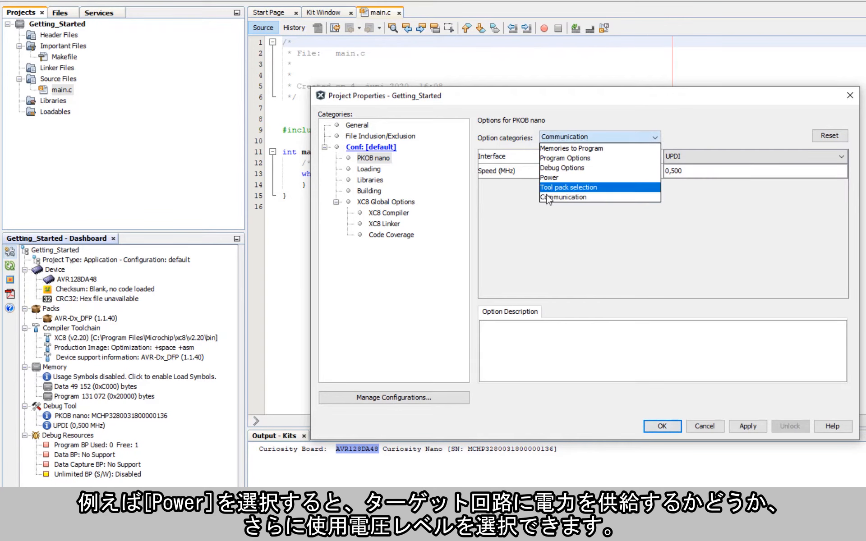
left_click(551, 177)
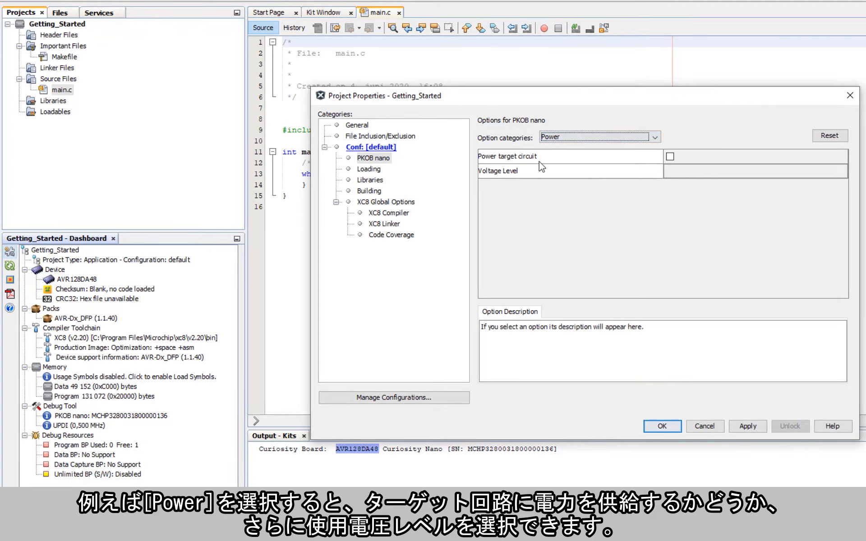
left_click(670, 158)
left_click(670, 159)
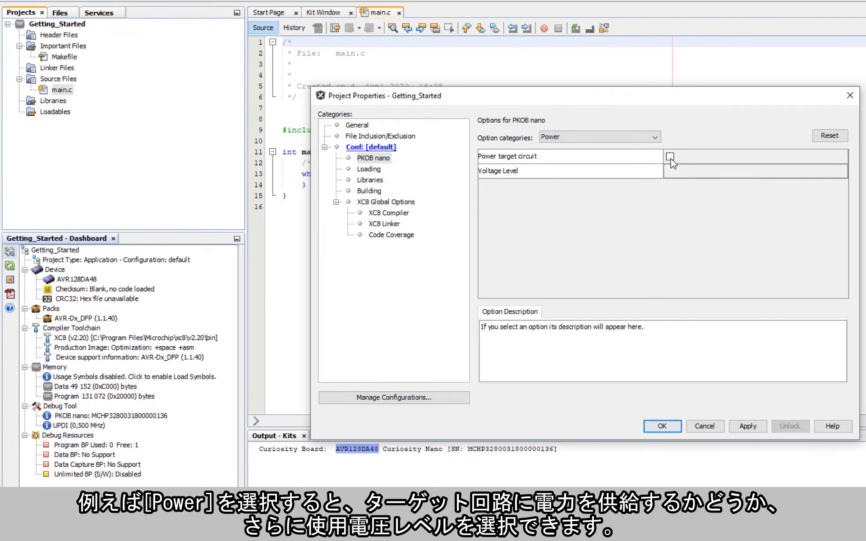
Check the Loading and XC8 Global Options Code Coverage pages, then cancel Project Properties.
left_click(371, 170)
left_click(372, 203)
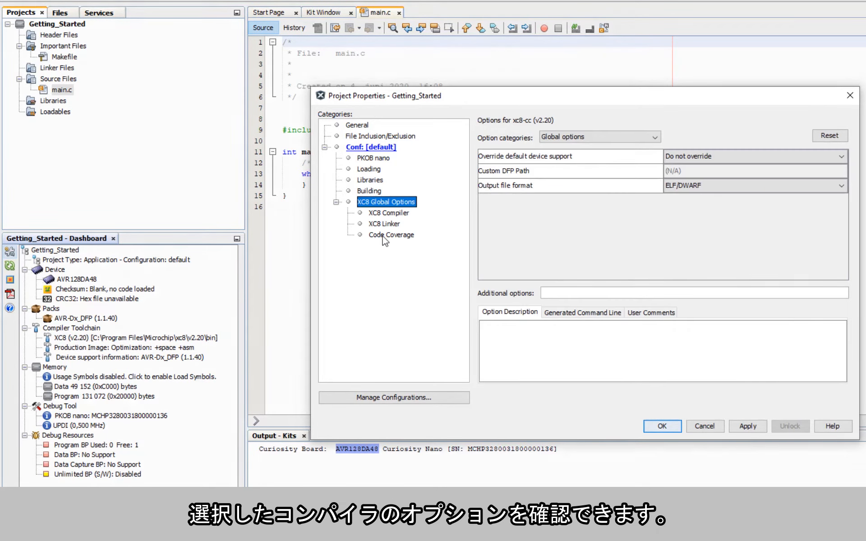
left_click(384, 237)
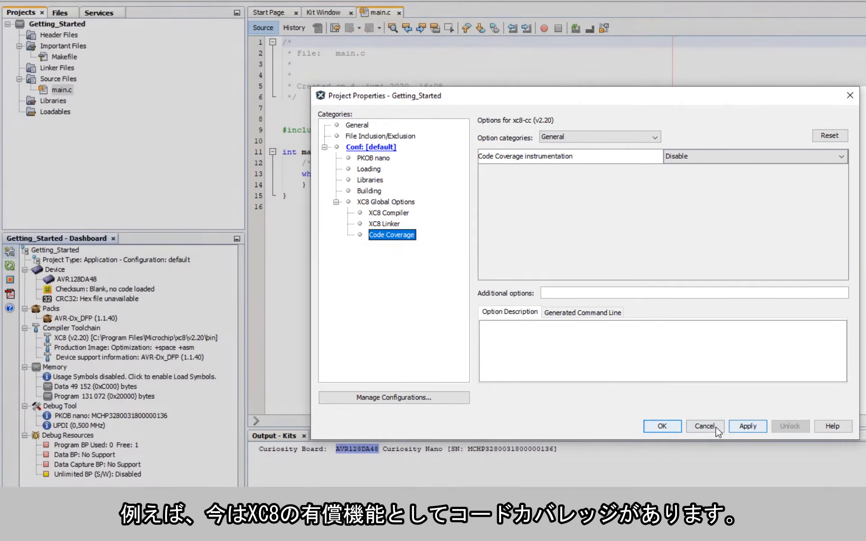
left_click(713, 428)
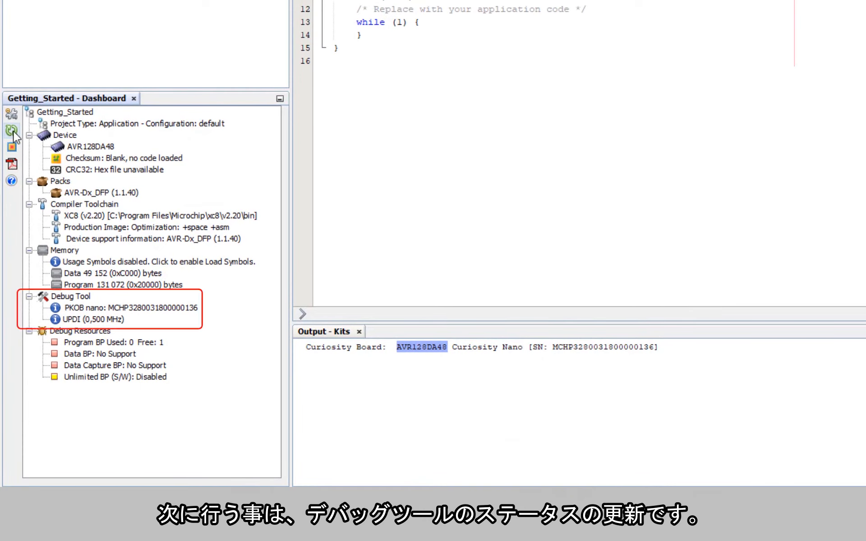
Refresh debug tool status and read firmware 1.16.507 and target 3.301, supply 3.3, USB 5.012 voltages.
left_click(14, 132)
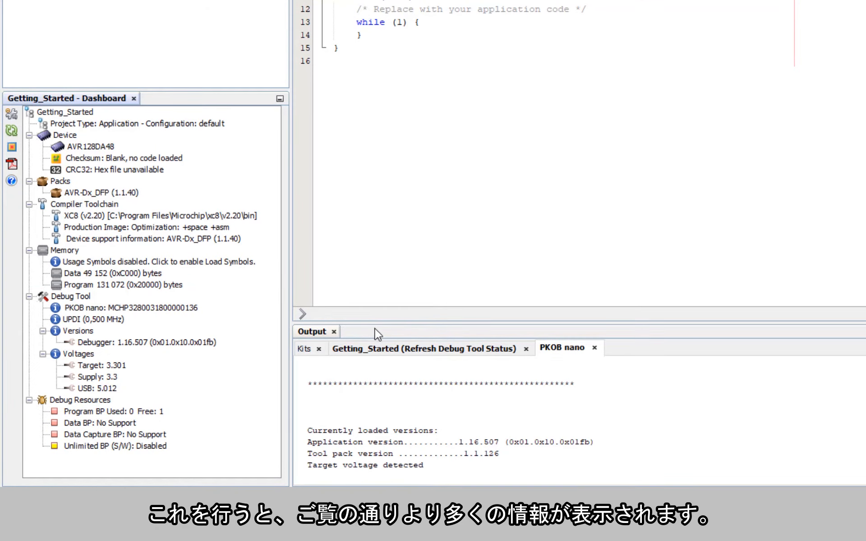
left_click_drag(378, 322, 349, 233)
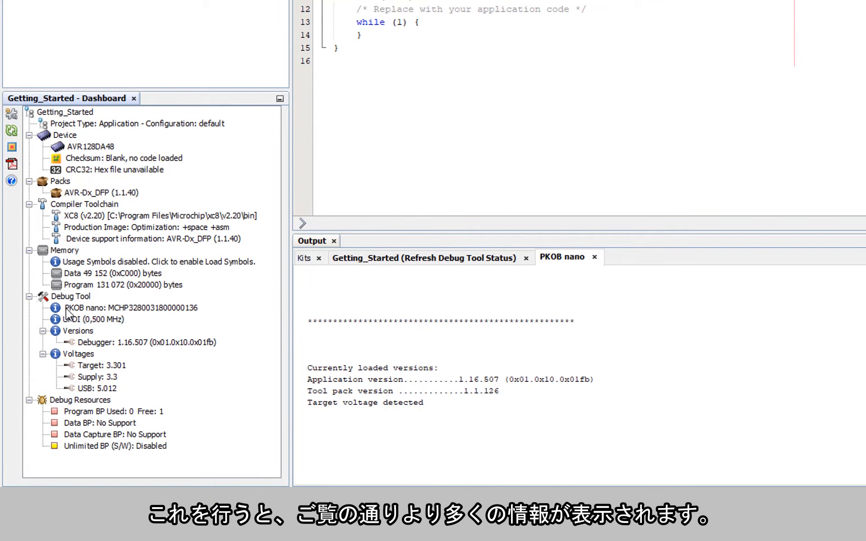
left_click(96, 346)
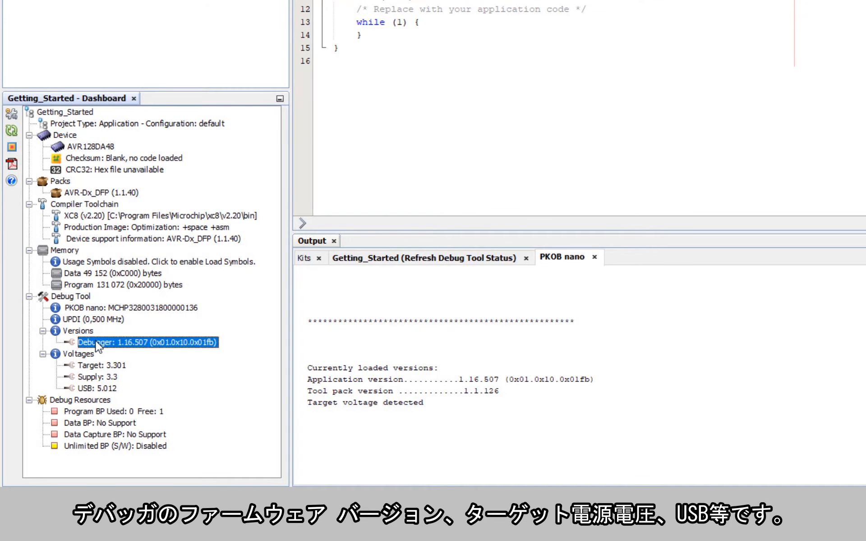
left_click(95, 366)
left_click(90, 379)
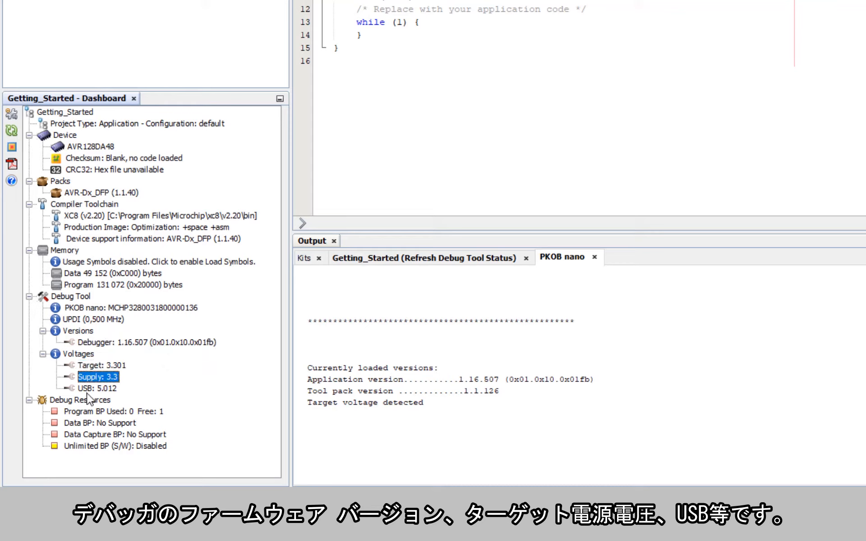
left_click(91, 389)
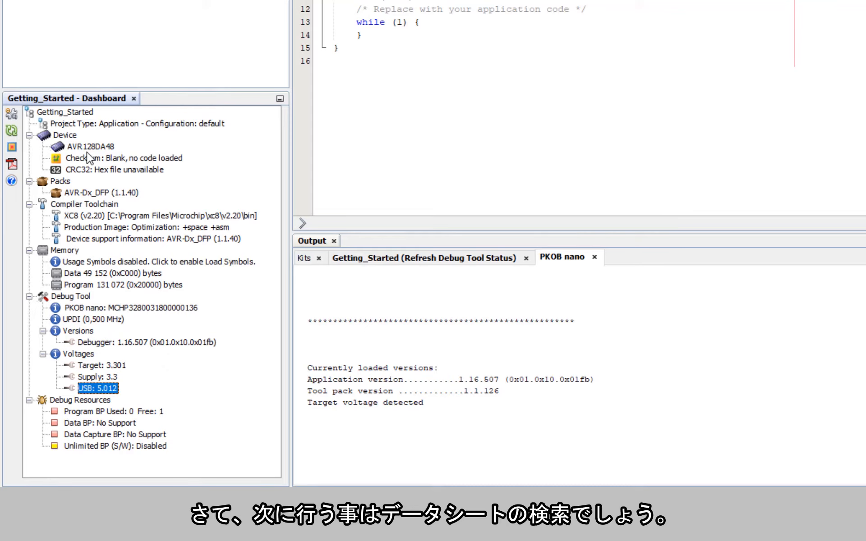
Download the device datasheet PDF through the HTML browser and save it.
left_click(11, 165)
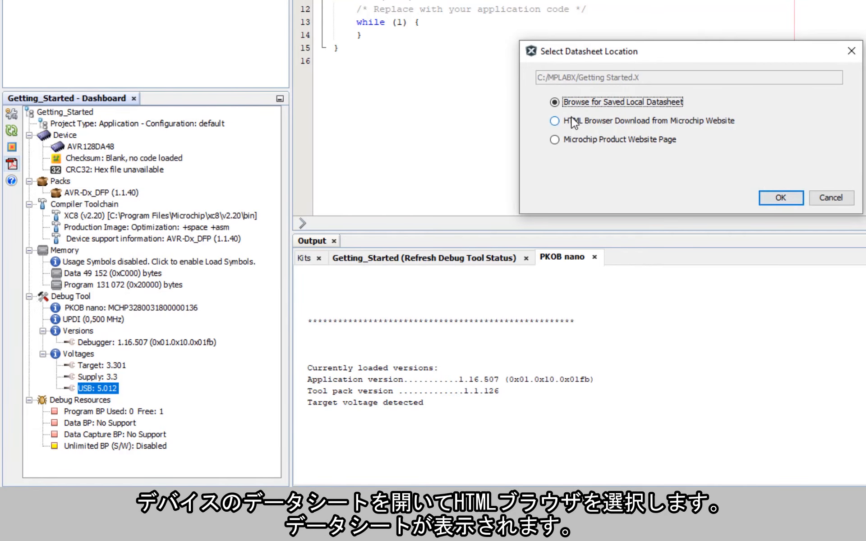
left_click(573, 121)
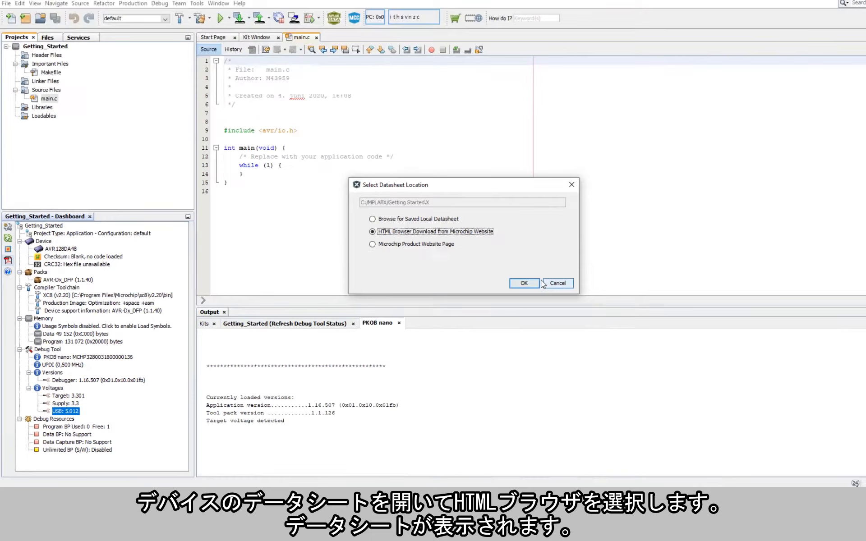
left_click(781, 198)
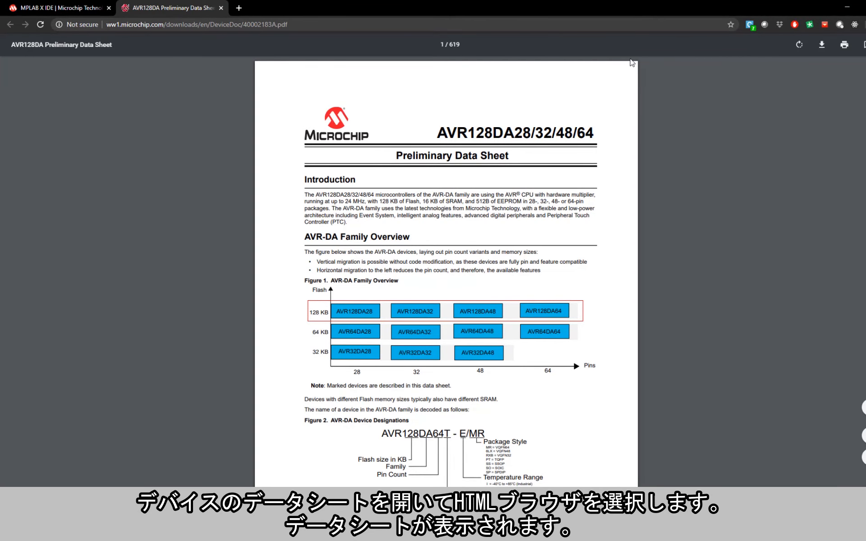
left_click(821, 44)
scroll(63, 79, "up", 1)
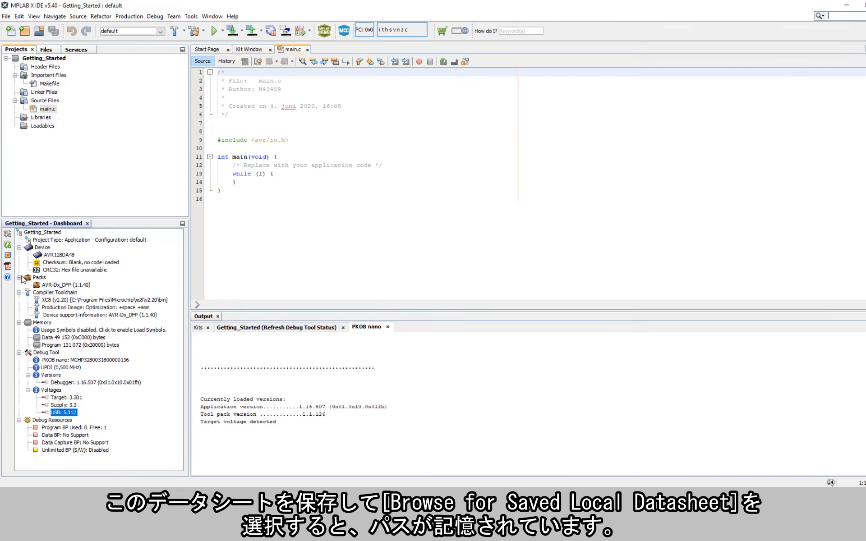
left_click(8, 266)
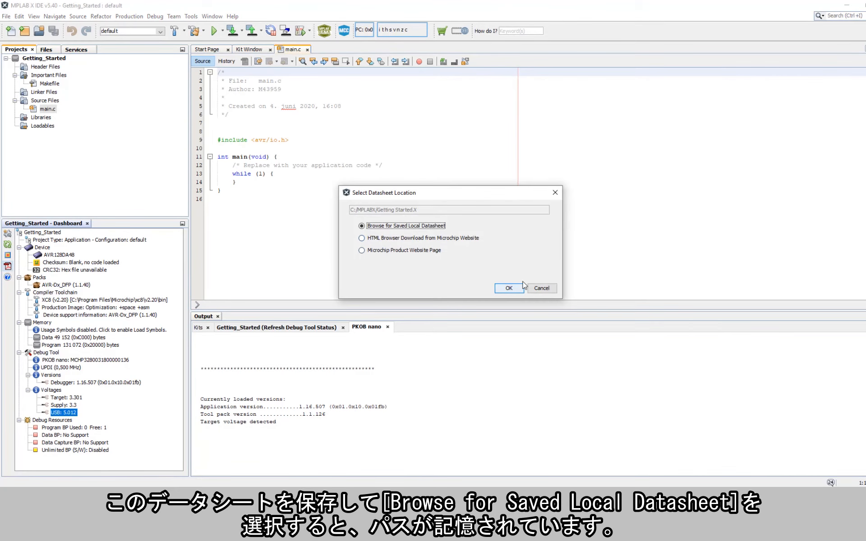
Link and open the Desktop file ATmega4808-4809-Data-Sheet-DS40002173A.pdf as the local datasheet.
left_click(508, 287)
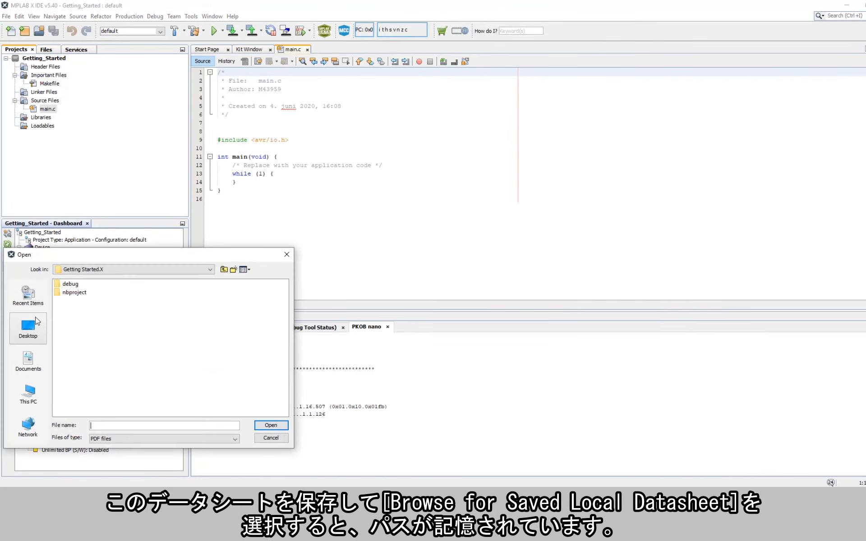
left_click(28, 325)
left_click(172, 369)
left_click(271, 426)
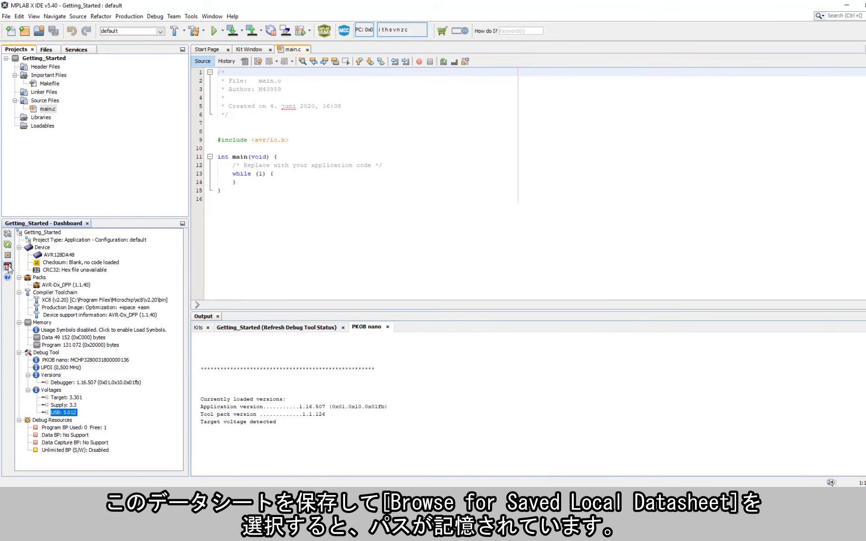
left_click(8, 267)
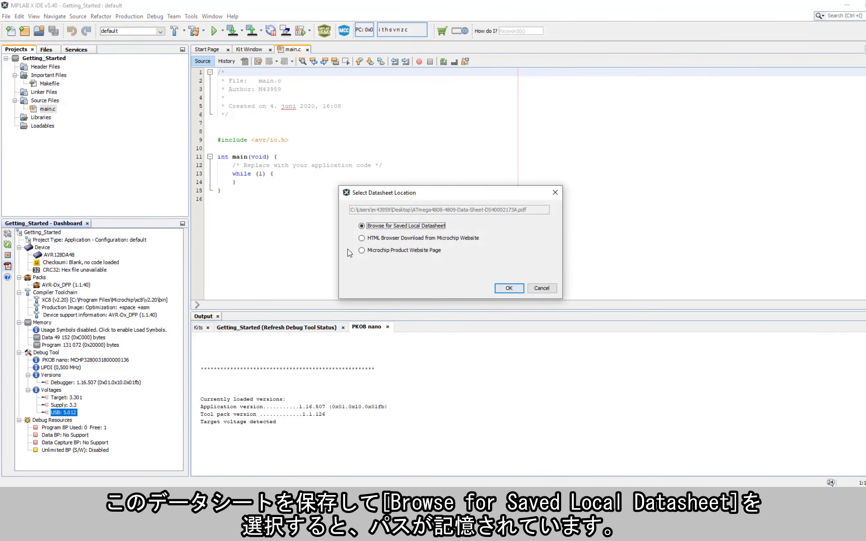
left_click(509, 288)
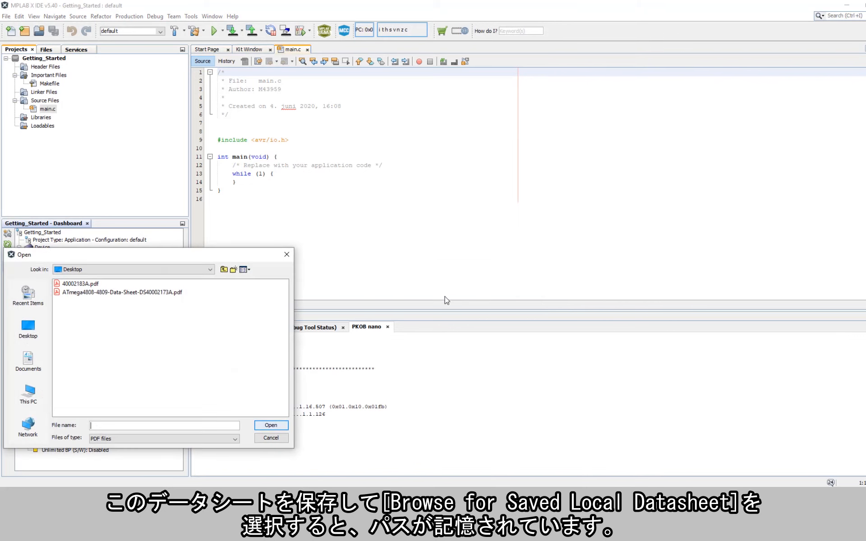
left_click(117, 295)
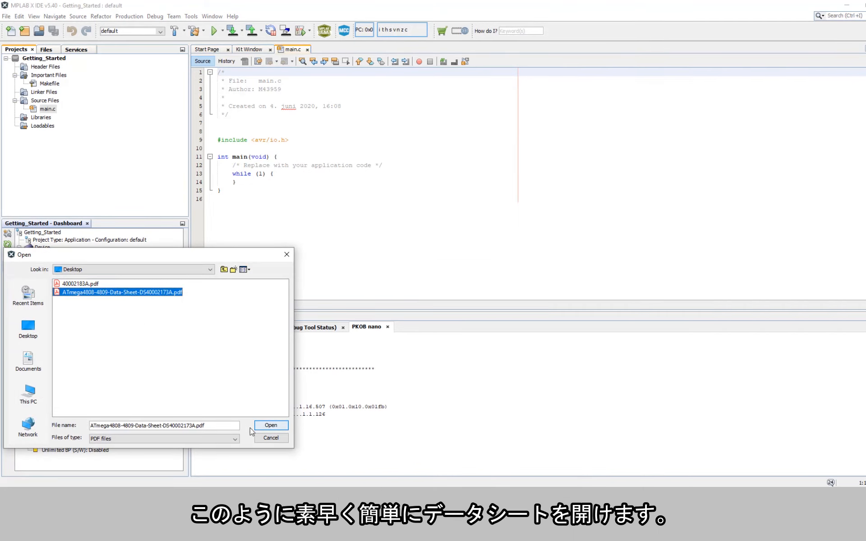
left_click(271, 438)
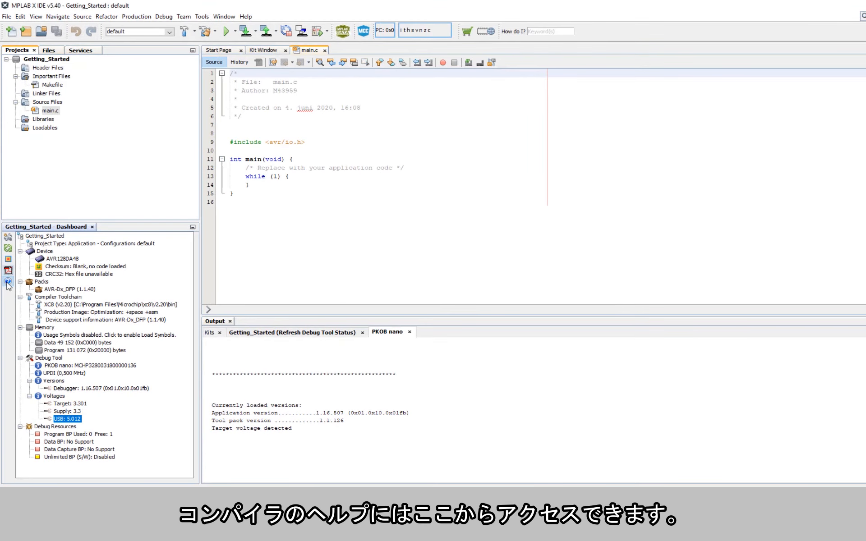
Open the XC8 C Compiler User's Guide for AVR MCU from the Master Index, then minimise Chrome.
left_click(7, 283)
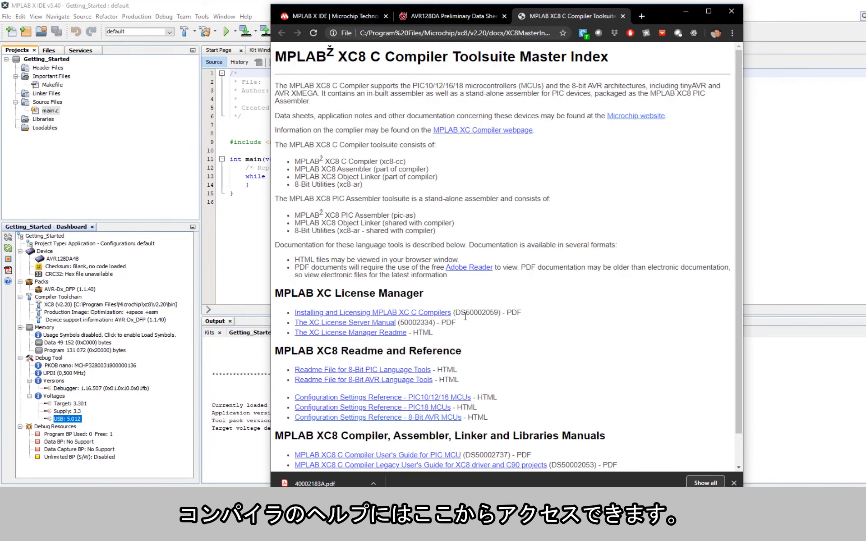
scroll(466, 317, "down", 1)
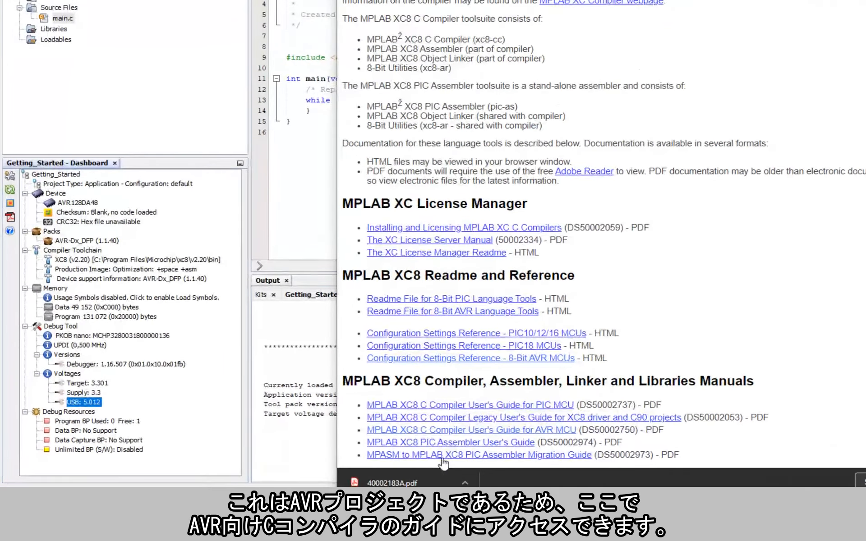
left_click(459, 433)
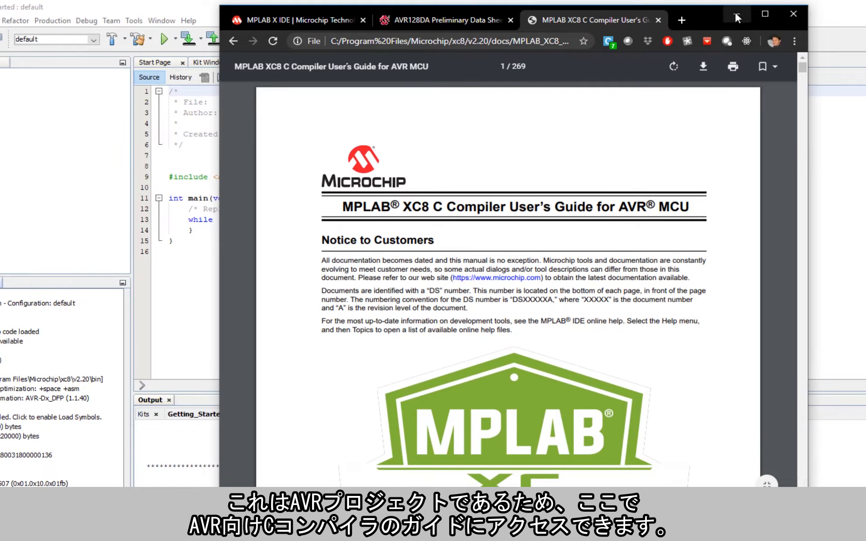
left_click(735, 11)
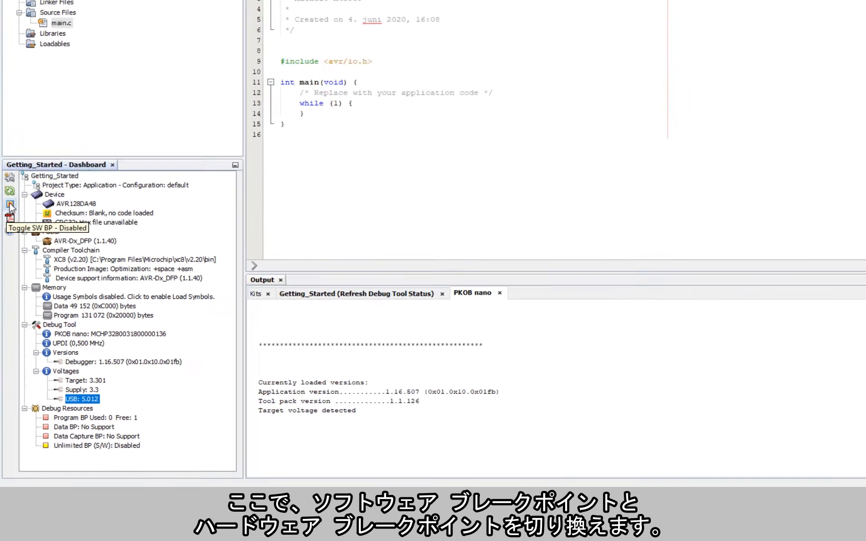
left_click(9, 257)
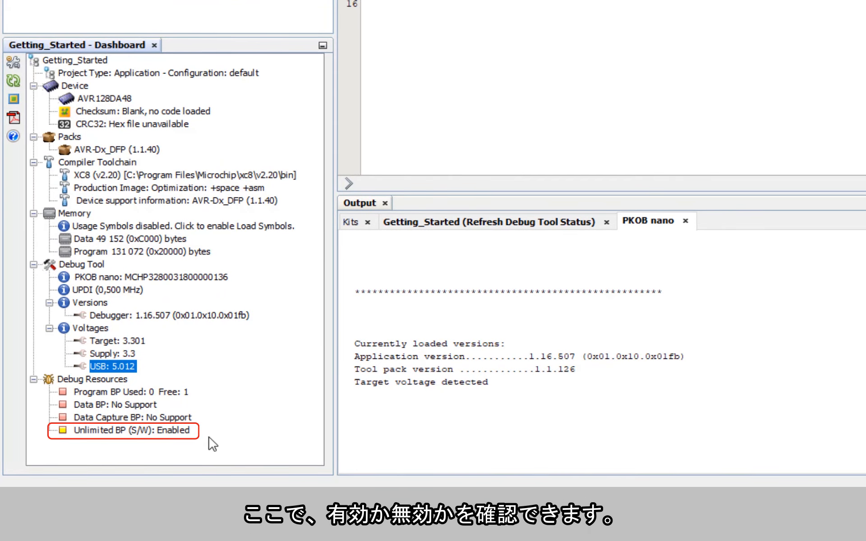
left_click(16, 96)
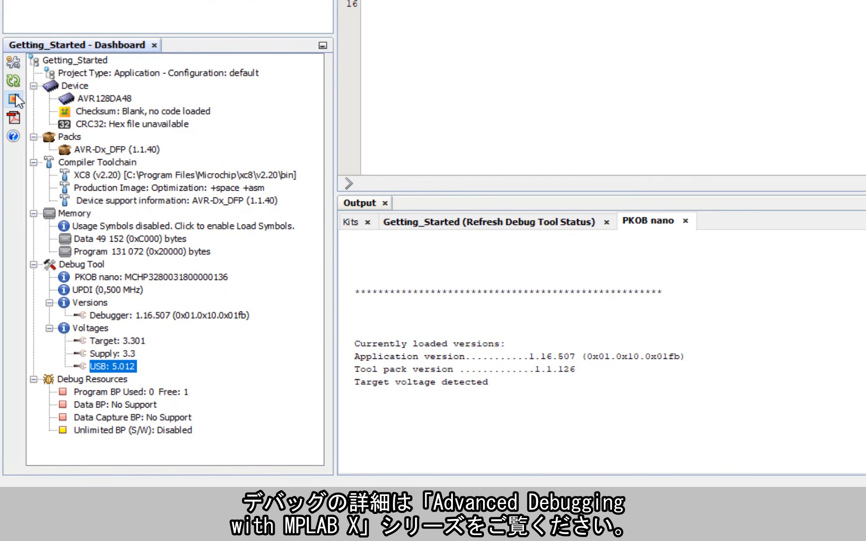